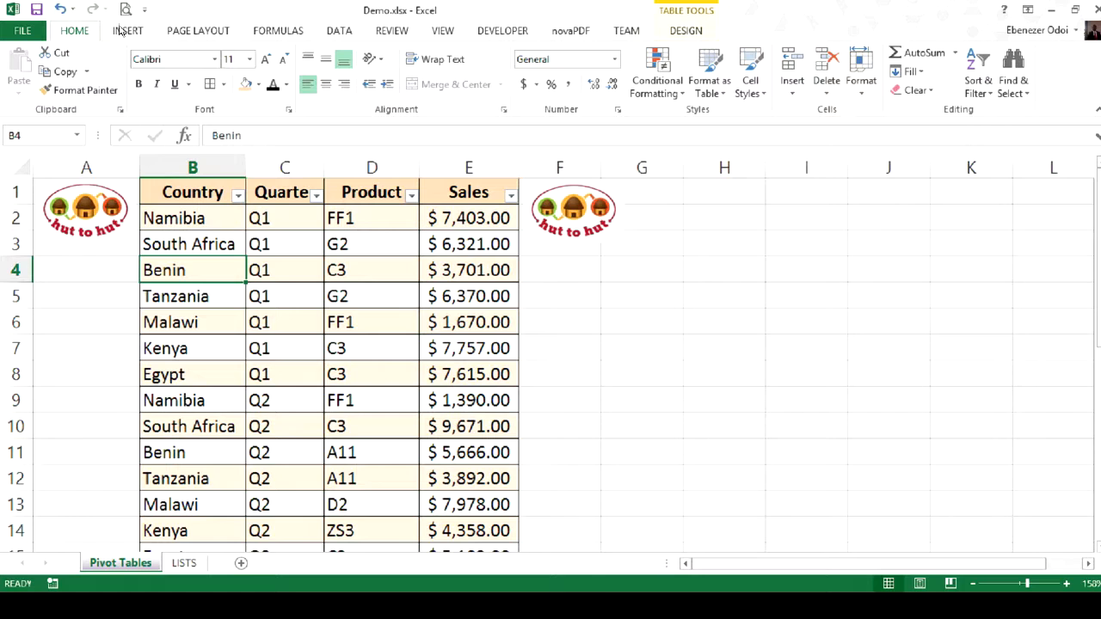
- Create a PivotTable from the Table6 sales data and place it at cell G4 of the existing Pivot Tables worksheet
{"action": "left_click", "coordinate": [127, 30]}
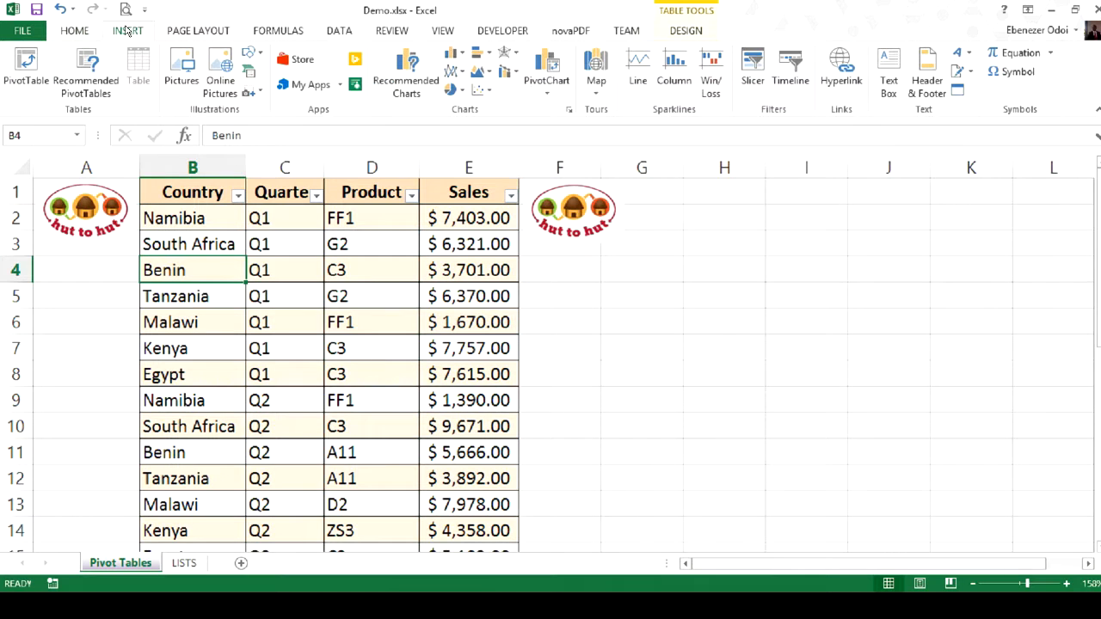
{"action": "left_click", "coordinate": [677, 30]}
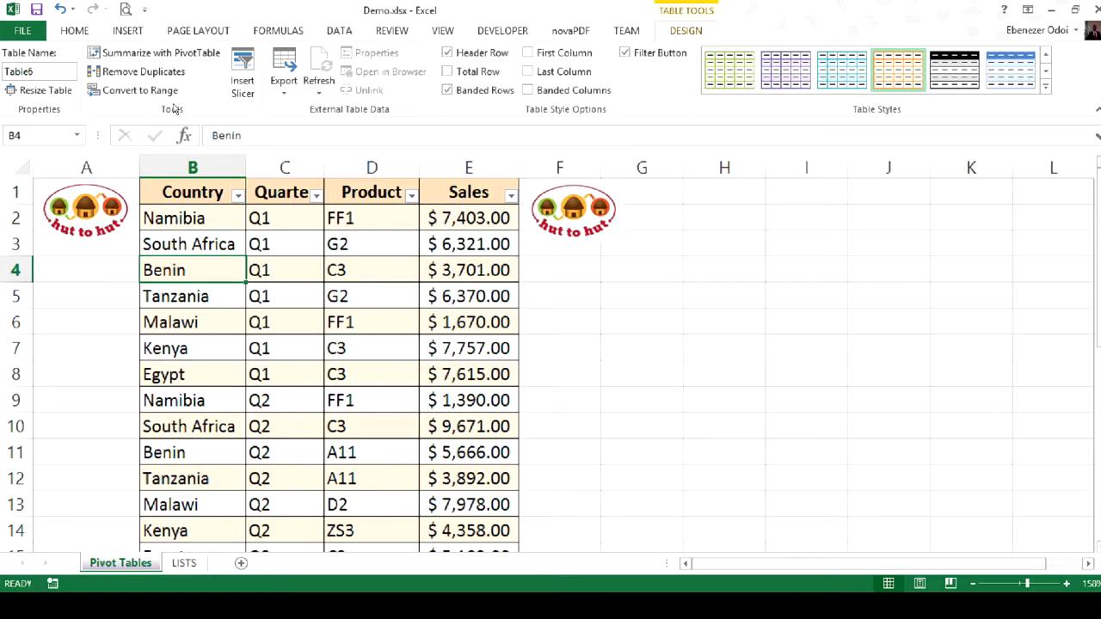
{"action": "left_click", "coordinate": [154, 57]}
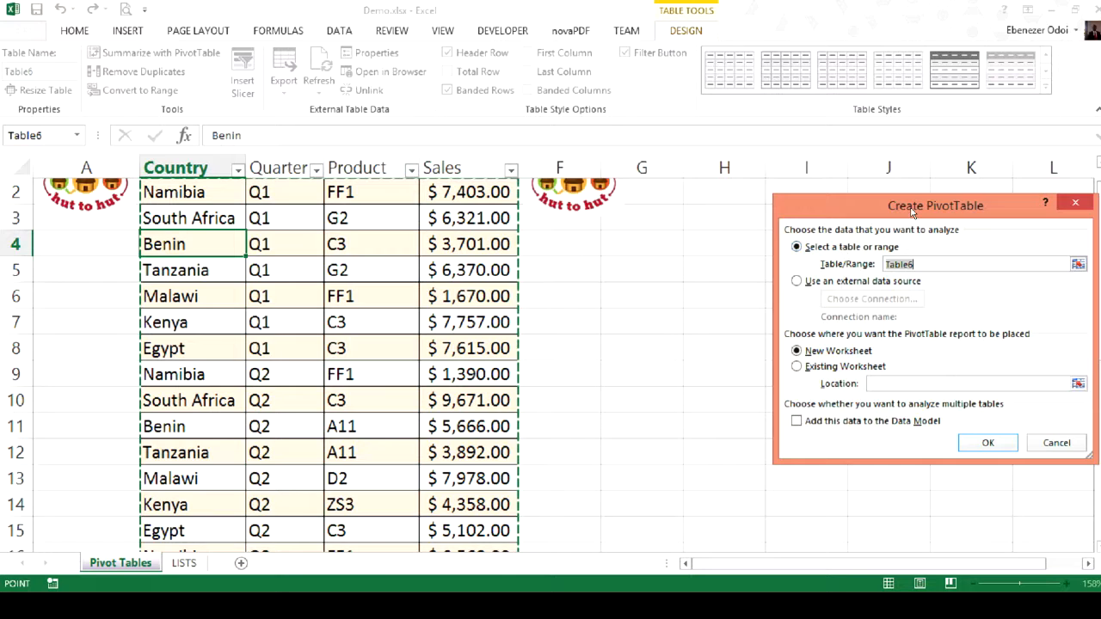
{"action": "left_click_drag", "start_coordinate": [914, 214], "coordinate": [770, 222]}
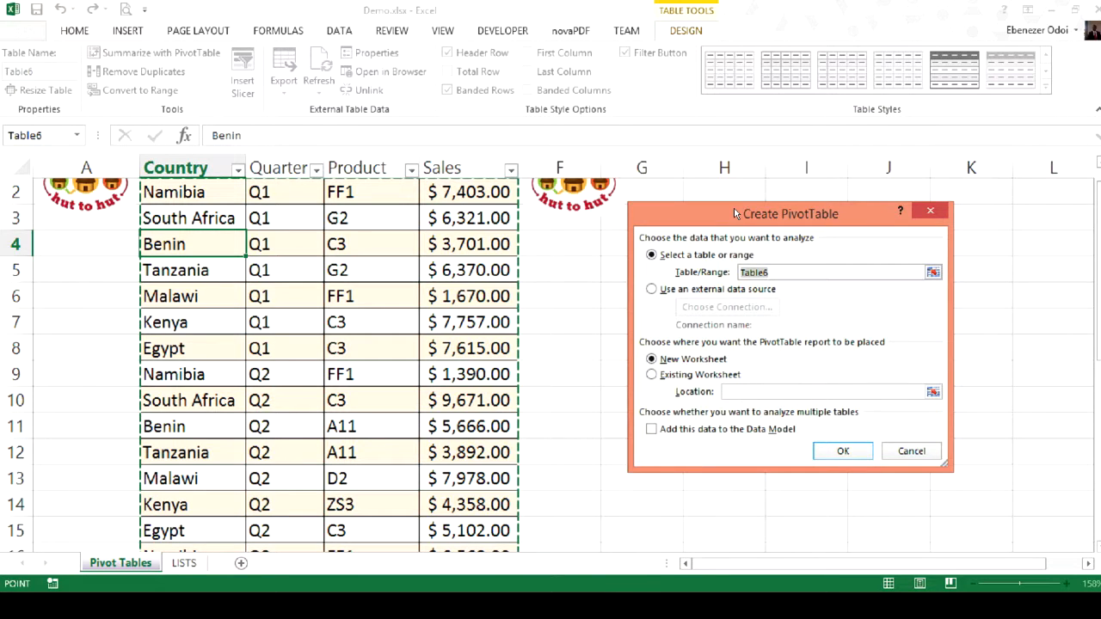
{"action": "left_click_drag", "start_coordinate": [733, 206], "coordinate": [835, 211]}
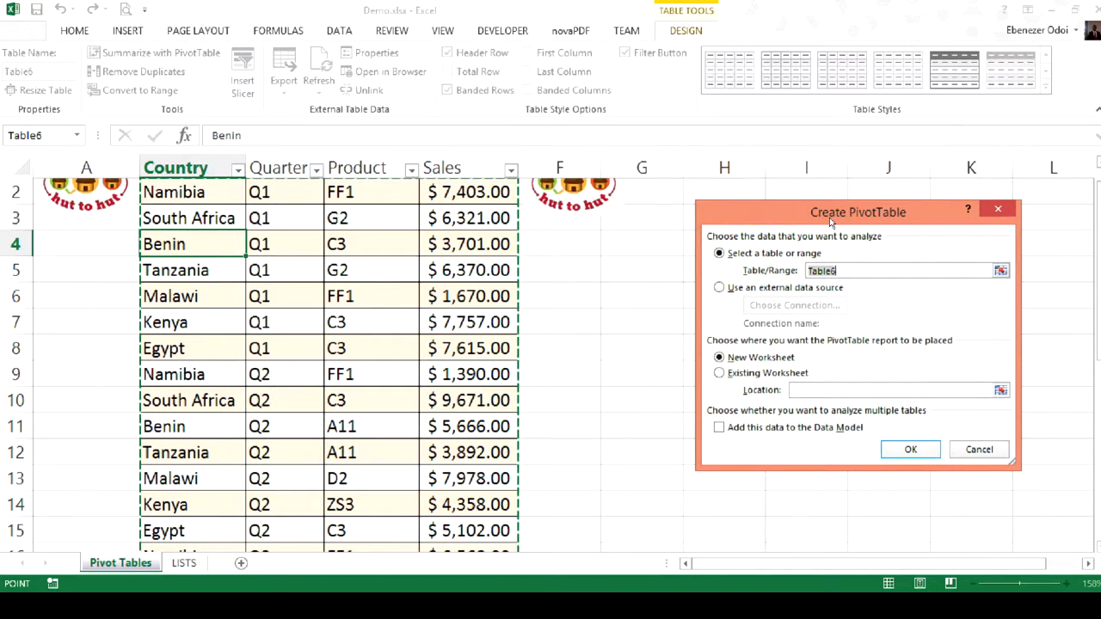
{"action": "left_click", "coordinate": [737, 376]}
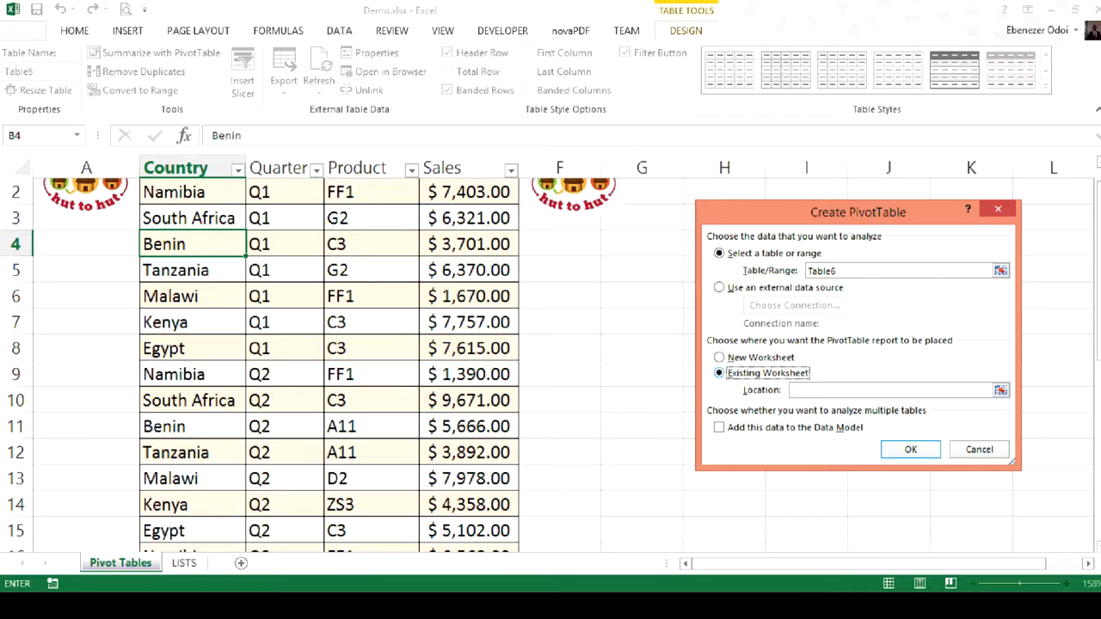
{"action": "left_click", "coordinate": [793, 389]}
{"action": "left_click", "coordinate": [637, 232]}
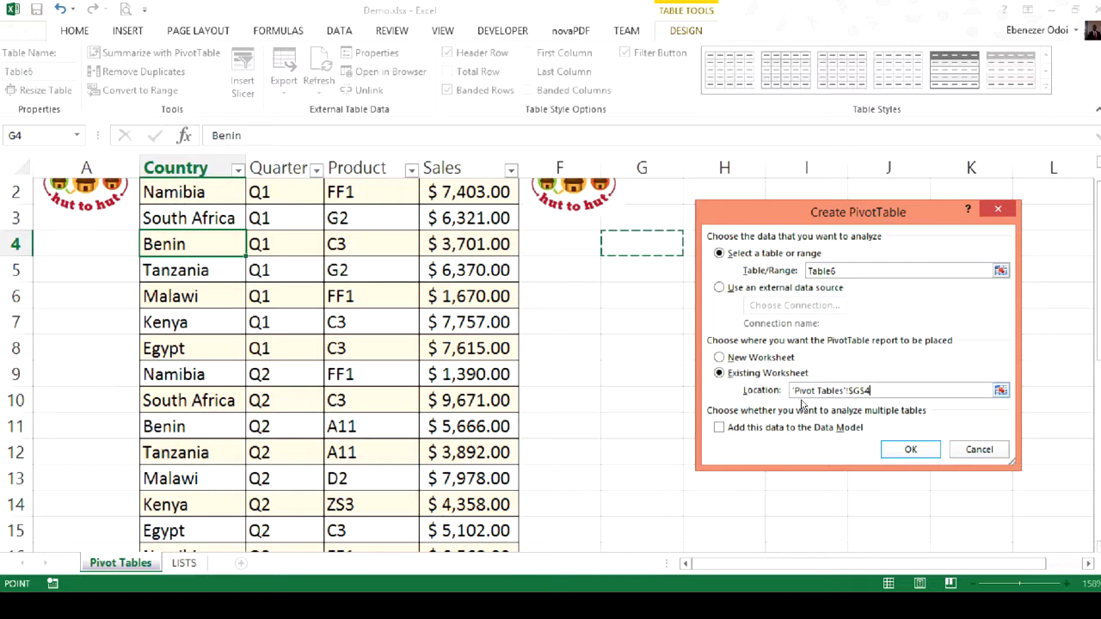
{"action": "left_click", "coordinate": [901, 448]}
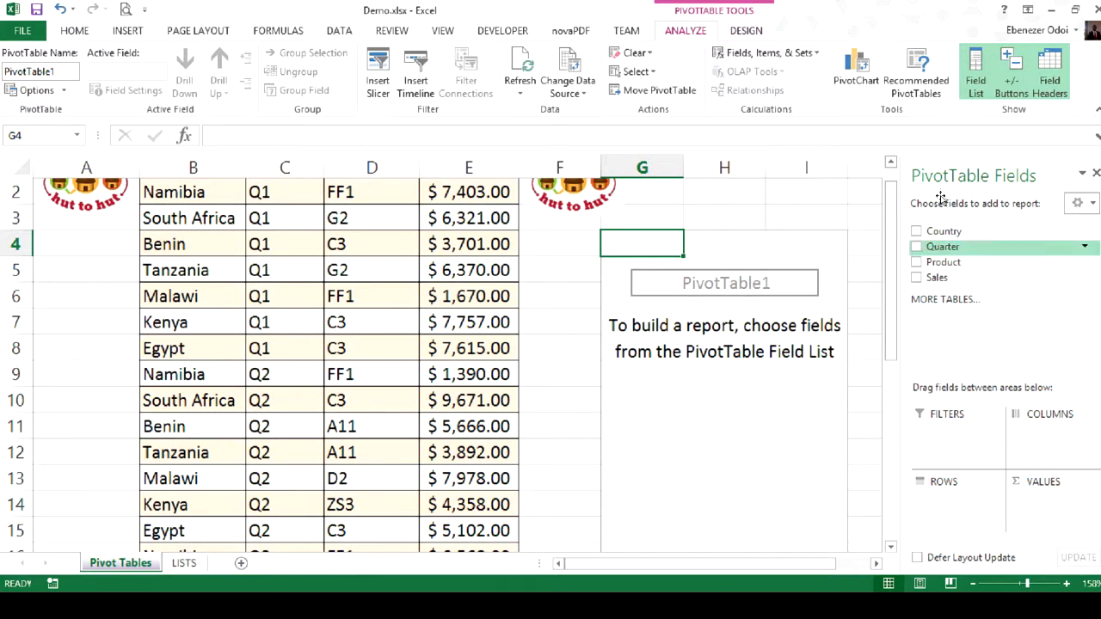
- Add Country as the PivotTable's report filter and move the overlapping logo beside it to column A, below the other logo
{"action": "left_click_drag", "start_coordinate": [885, 204], "coordinate": [891, 160]}
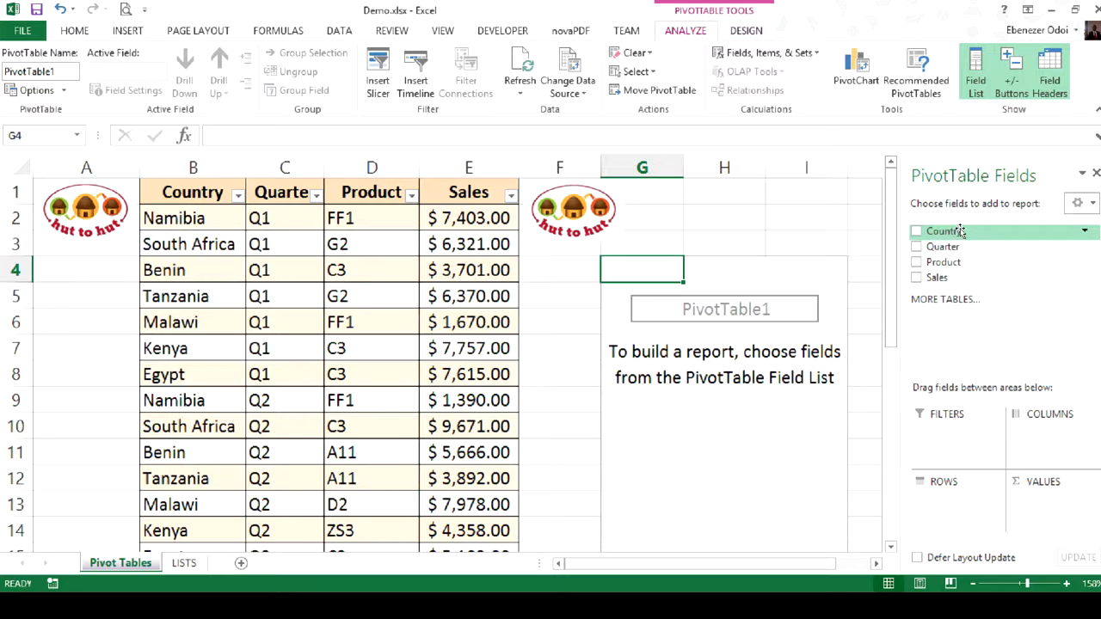
{"action": "left_click_drag", "start_coordinate": [956, 231], "coordinate": [943, 435]}
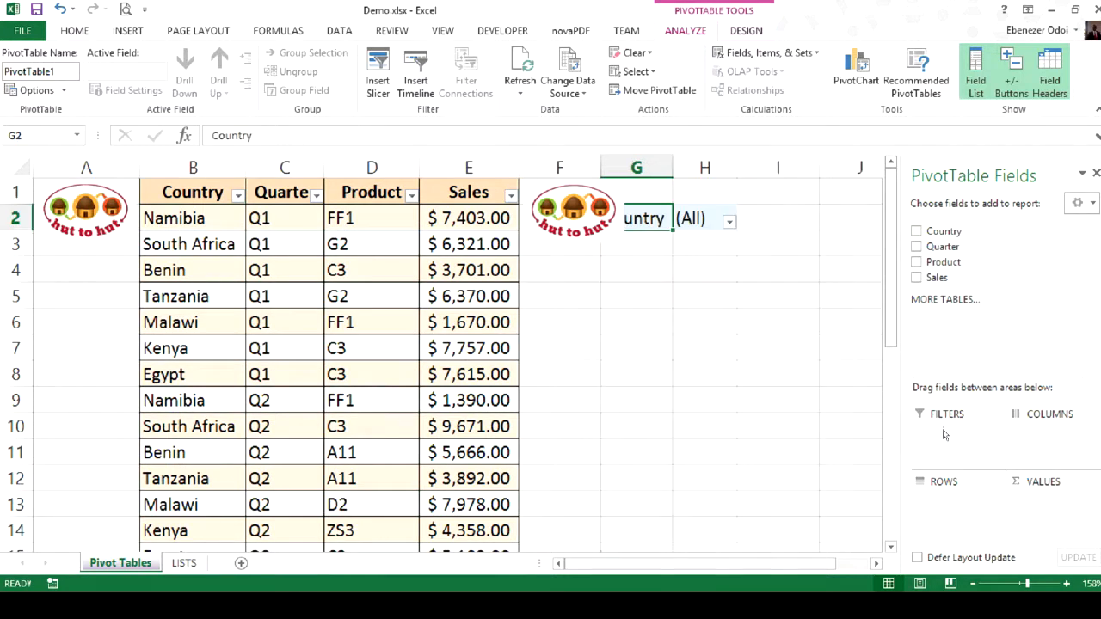
{"action": "left_click", "coordinate": [540, 228]}
{"action": "left_click_drag", "start_coordinate": [541, 229], "coordinate": [55, 284]}
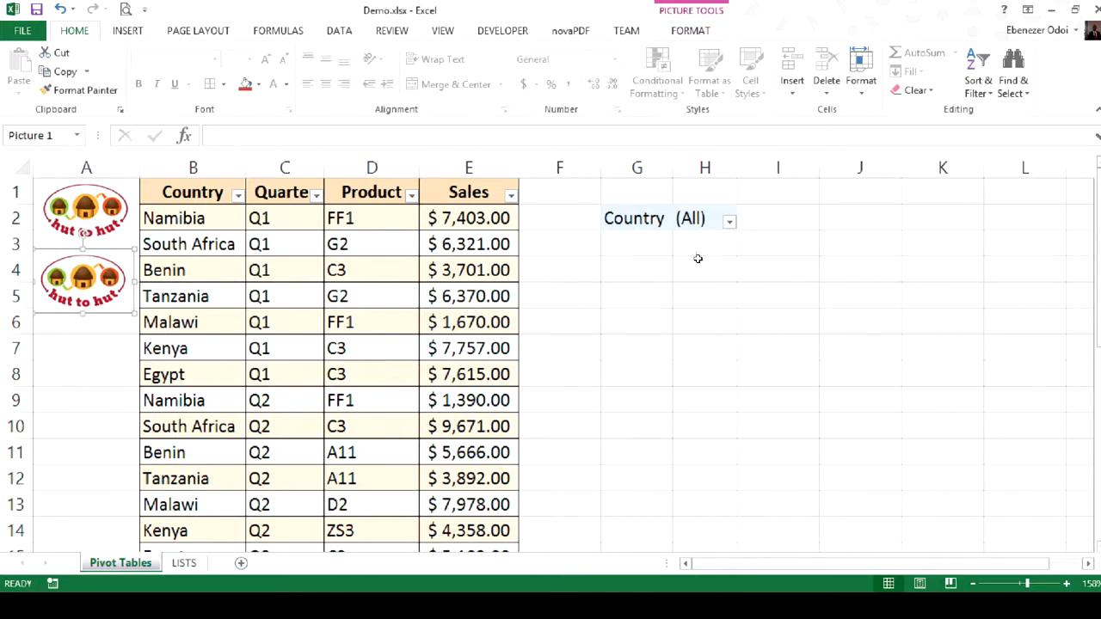
- Lay out the PivotTable with Quarter as rows, the sum of Sales as values and Product as columns
{"action": "left_click", "coordinate": [648, 213]}
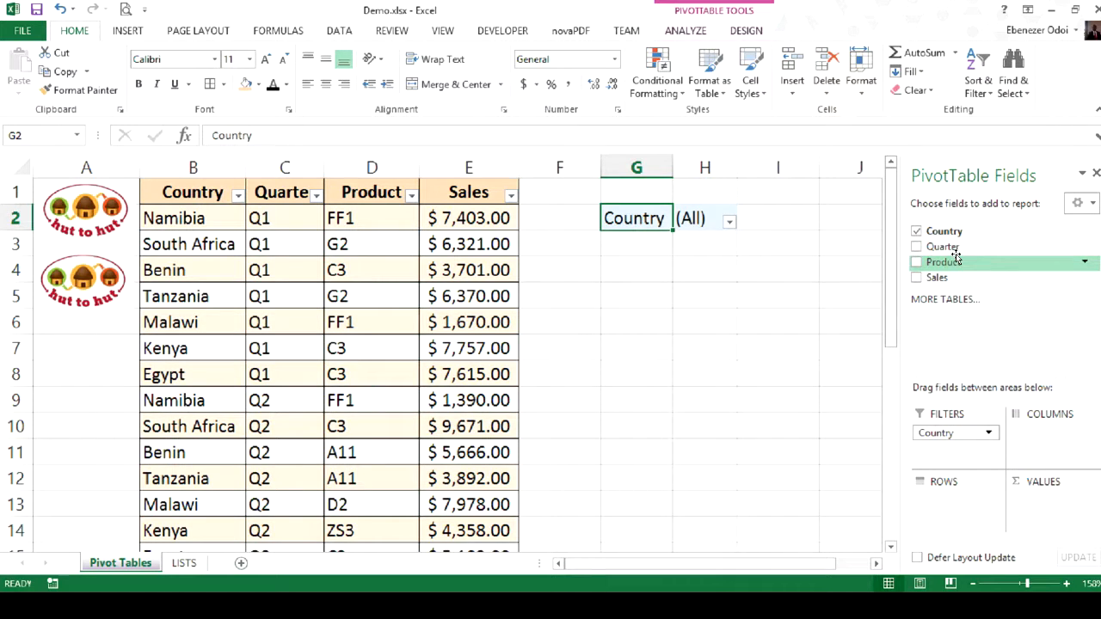
{"action": "left_click_drag", "start_coordinate": [942, 247], "coordinate": [950, 514]}
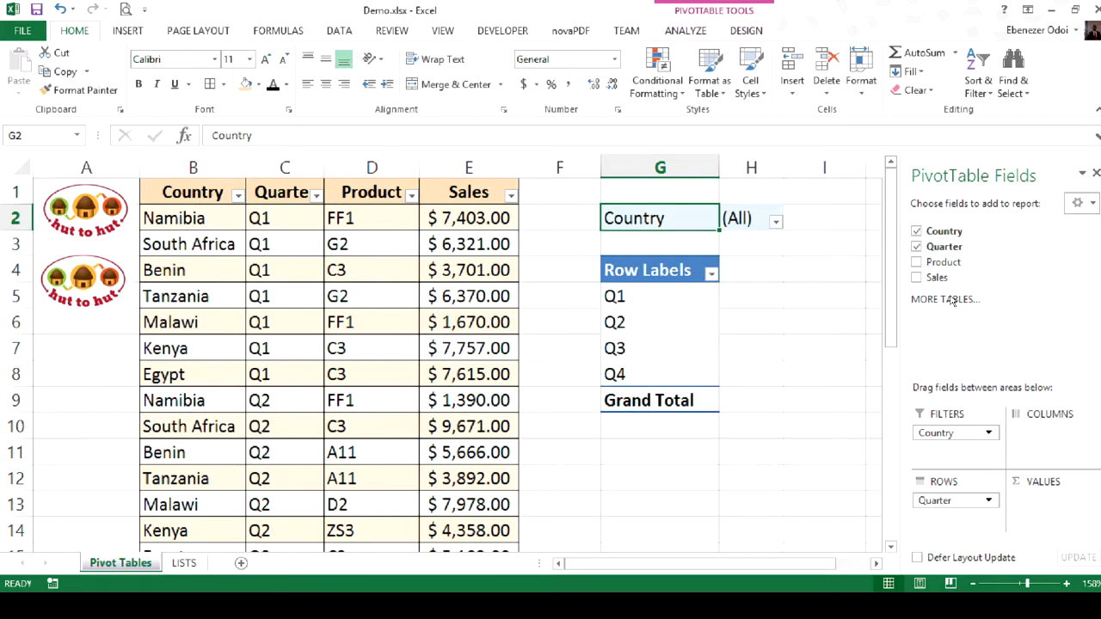
{"action": "left_click_drag", "start_coordinate": [938, 277], "coordinate": [1071, 519]}
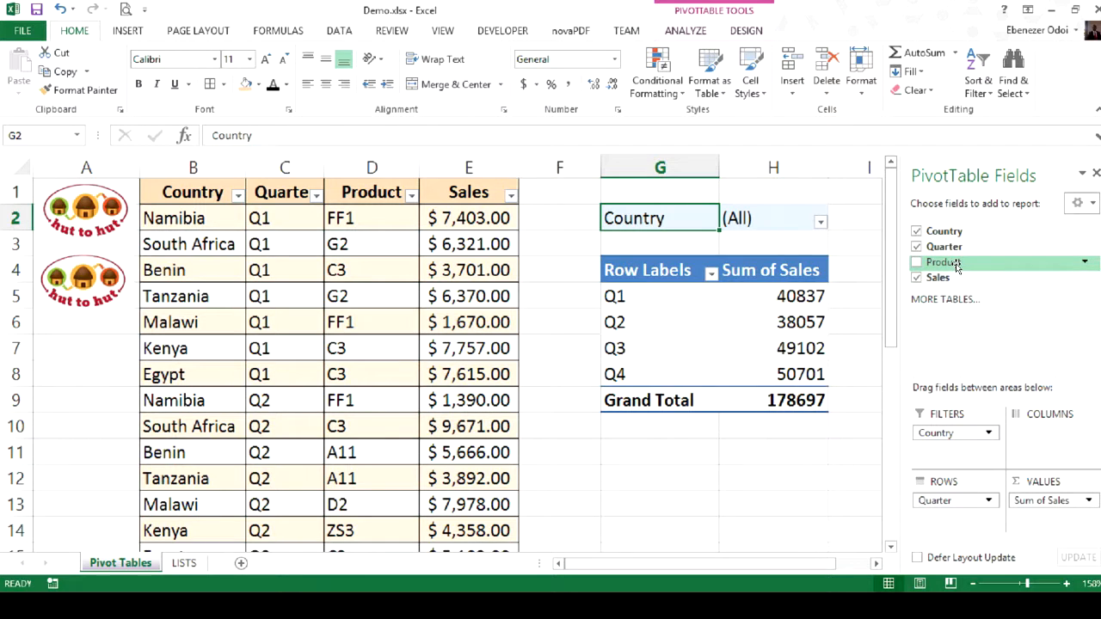
{"action": "left_click_drag", "start_coordinate": [956, 265], "coordinate": [1032, 435]}
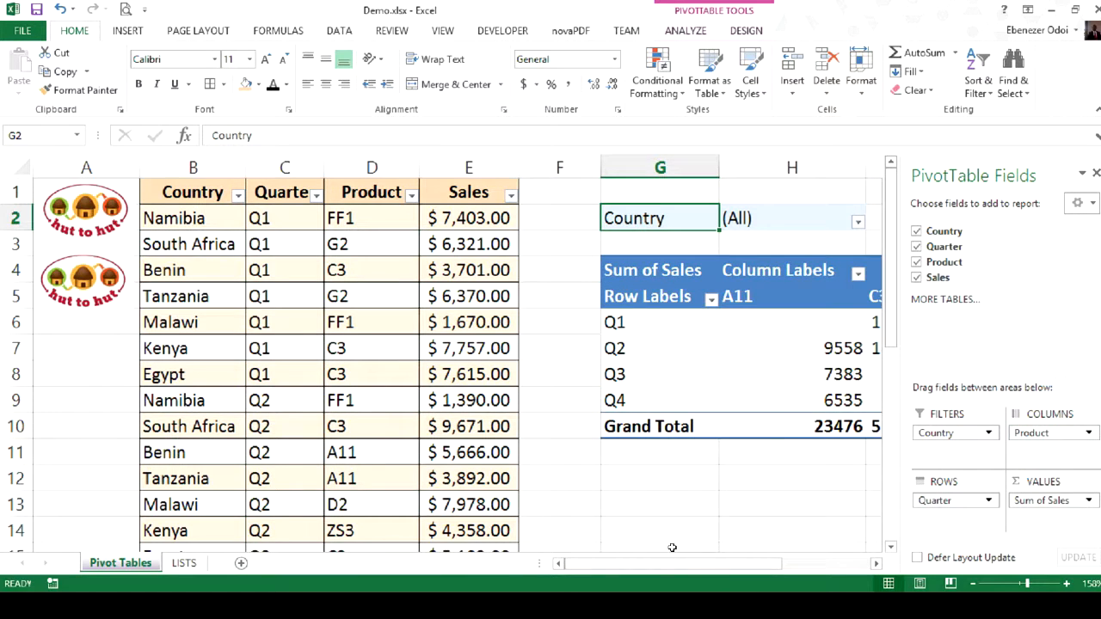
- Filter the PivotTable's Country field to multiple items, keeping only Kenya and Namibia
{"action": "left_click_drag", "start_coordinate": [695, 571], "coordinate": [784, 570]}
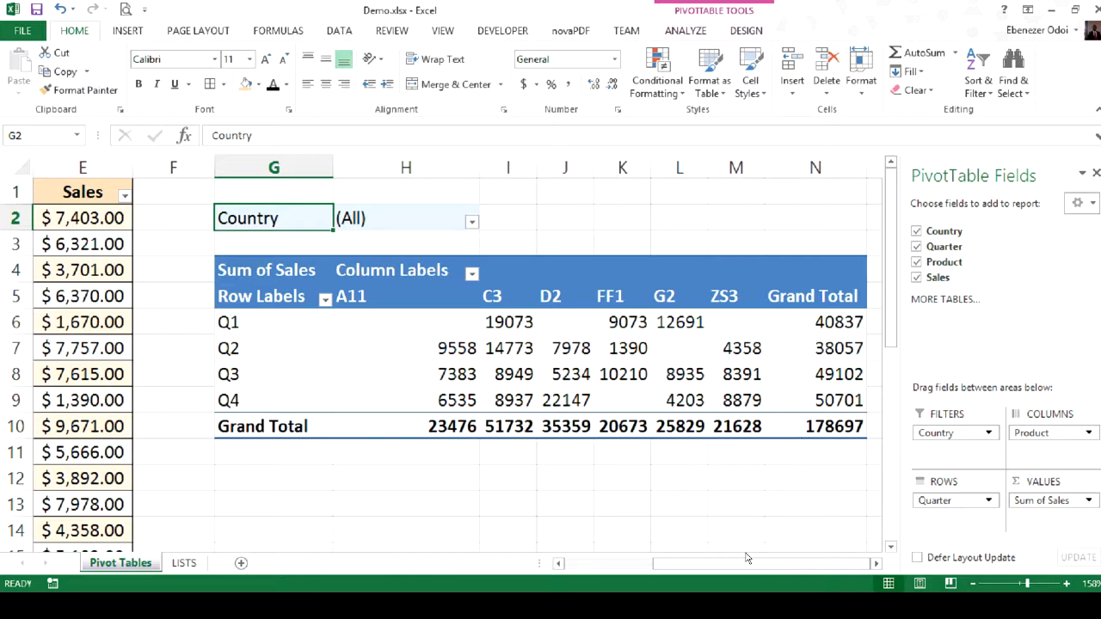
{"action": "left_click", "coordinate": [876, 563]}
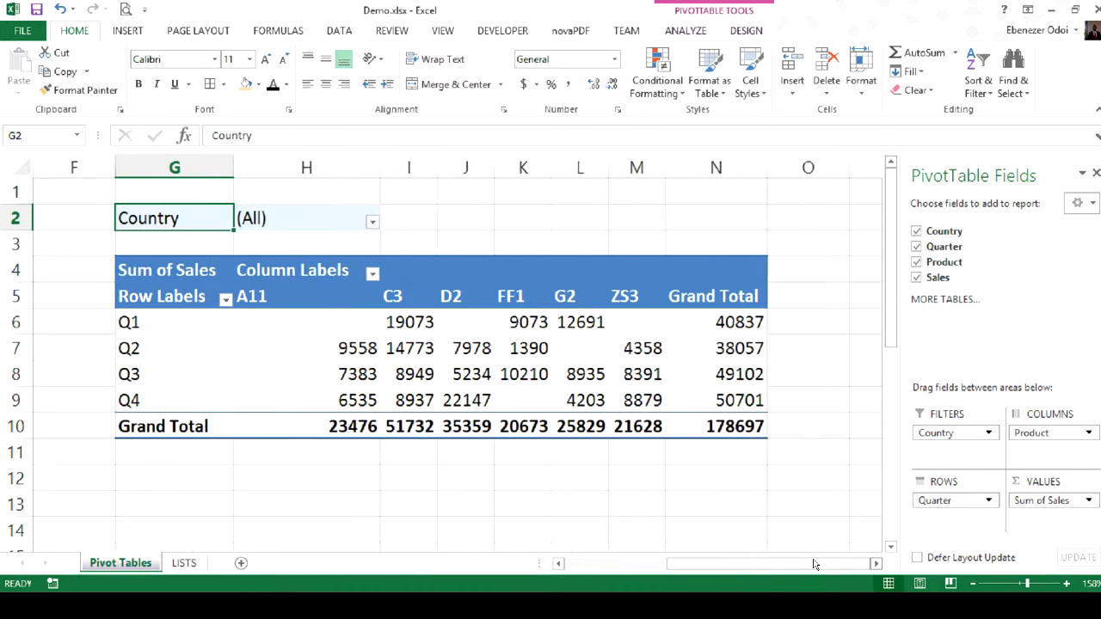
{"action": "left_click_drag", "start_coordinate": [693, 561], "coordinate": [671, 565]}
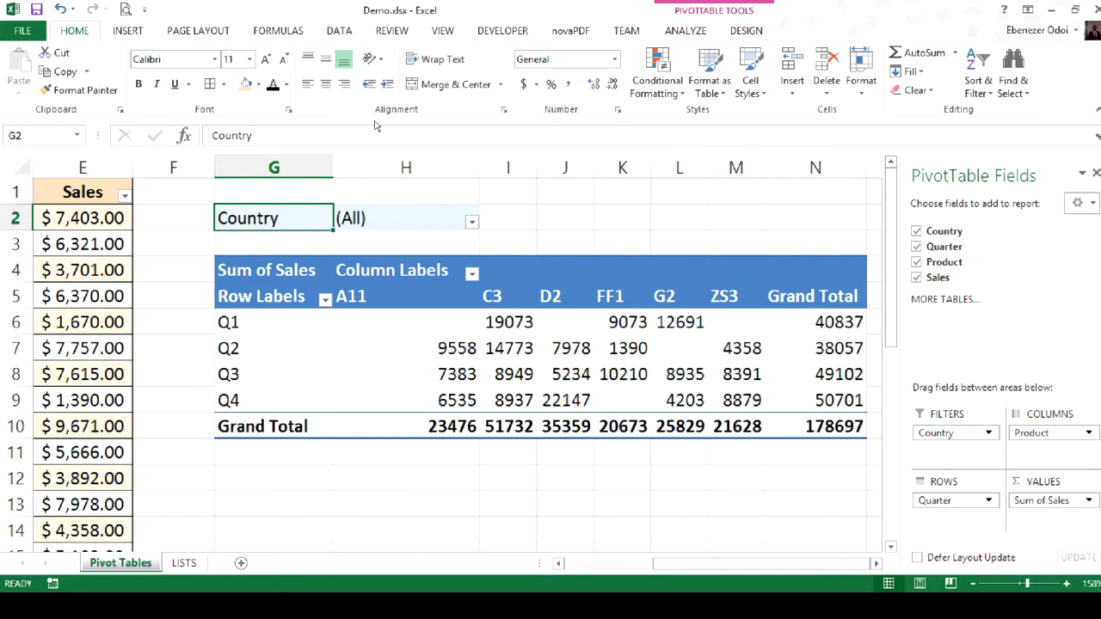
{"action": "left_click", "coordinate": [472, 221]}
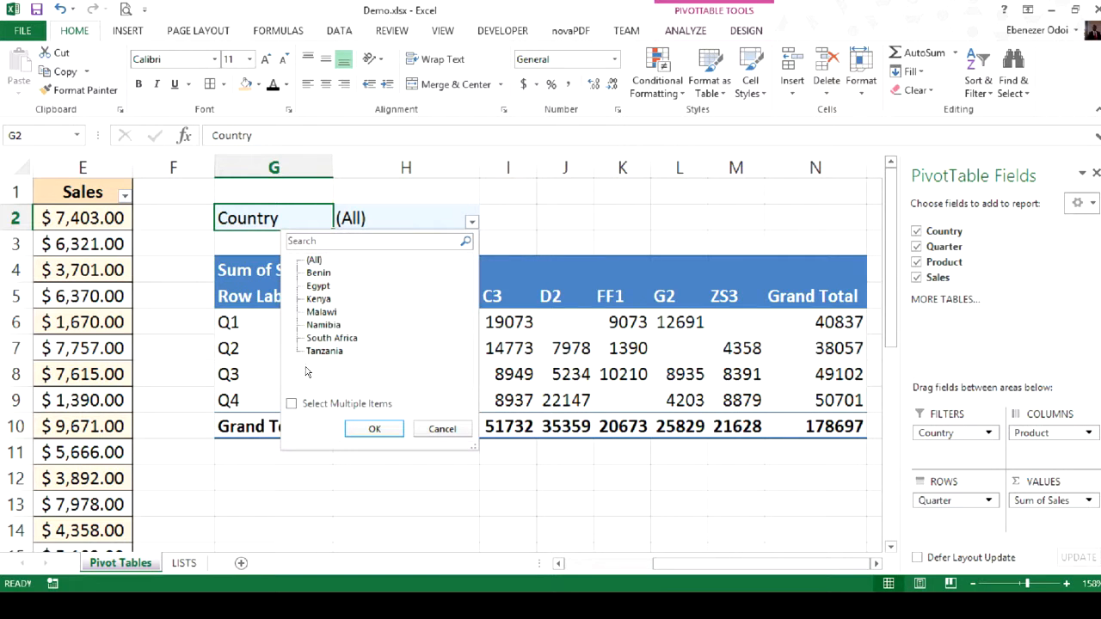
{"action": "left_click", "coordinate": [293, 404]}
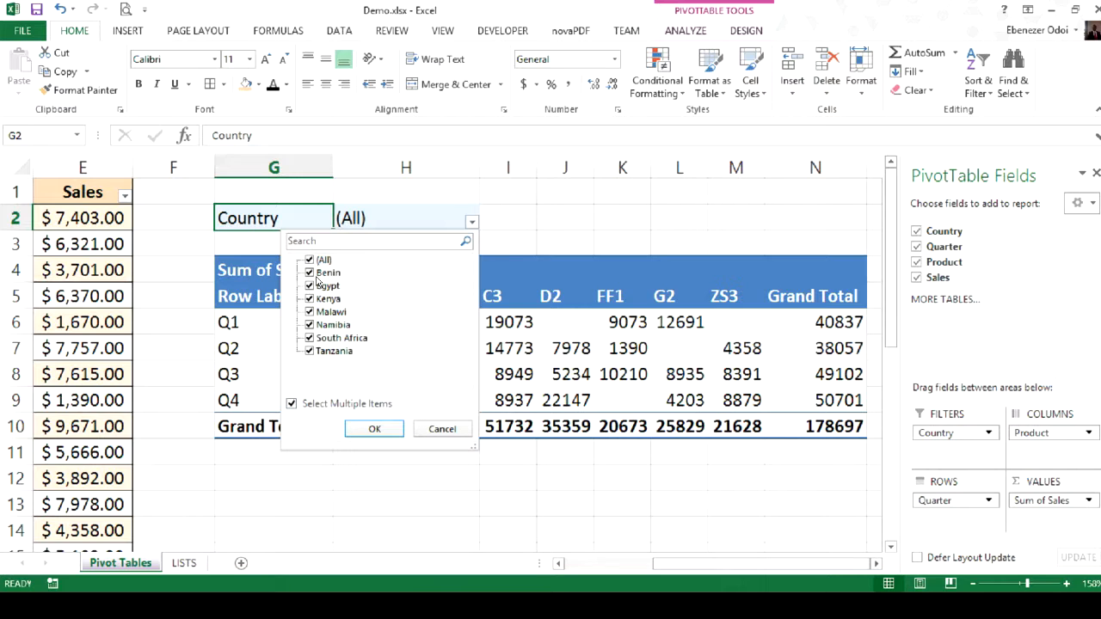
{"action": "left_click", "coordinate": [291, 403]}
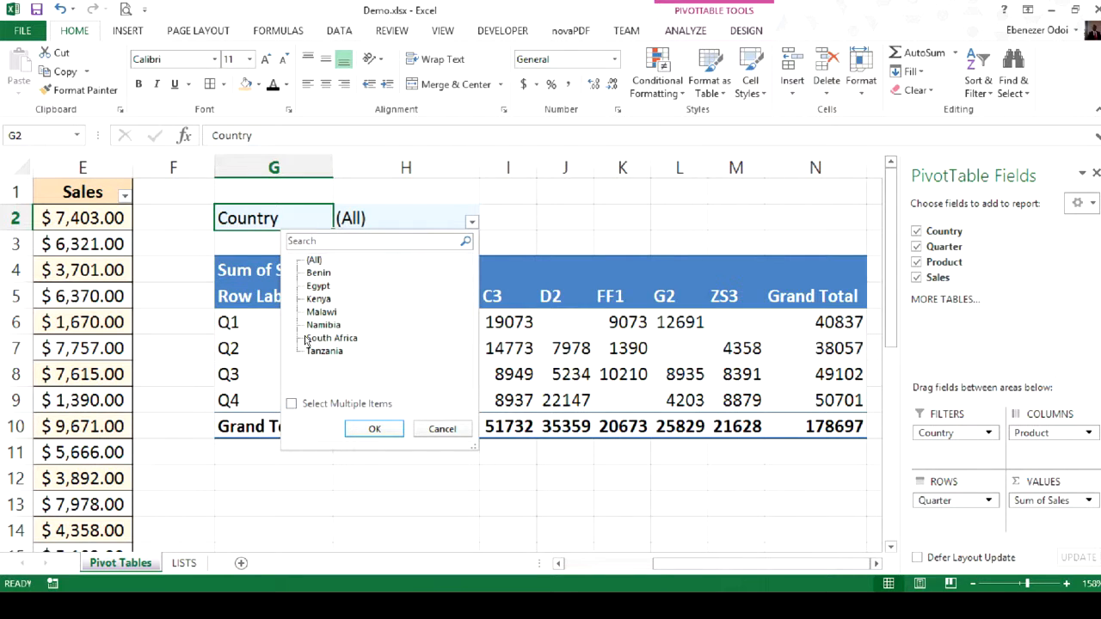
{"action": "left_click", "coordinate": [292, 403]}
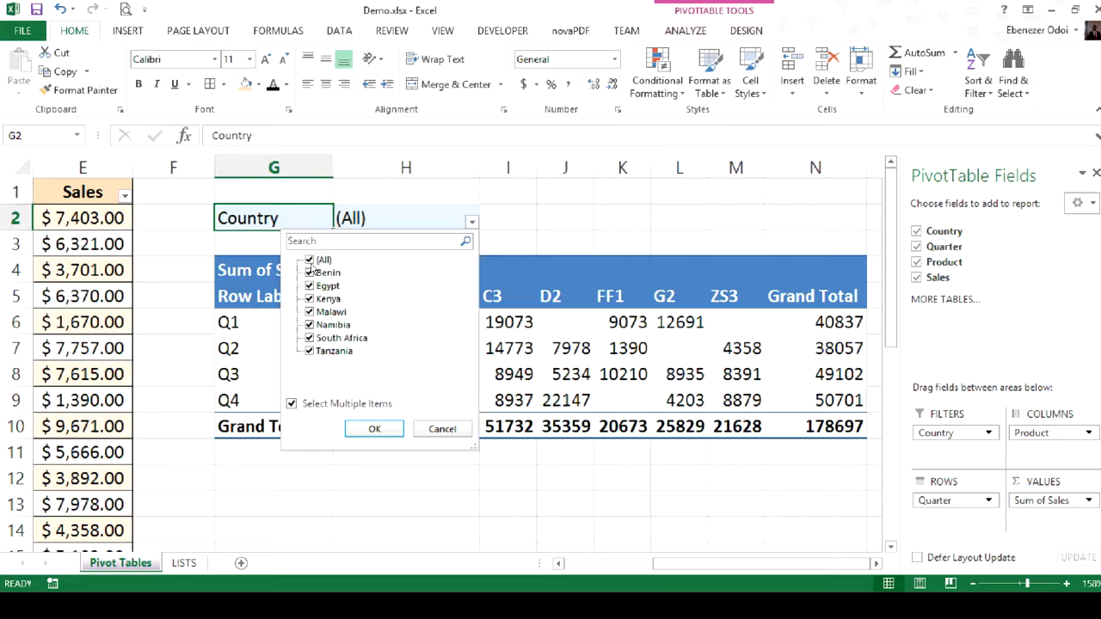
{"action": "left_click", "coordinate": [309, 259]}
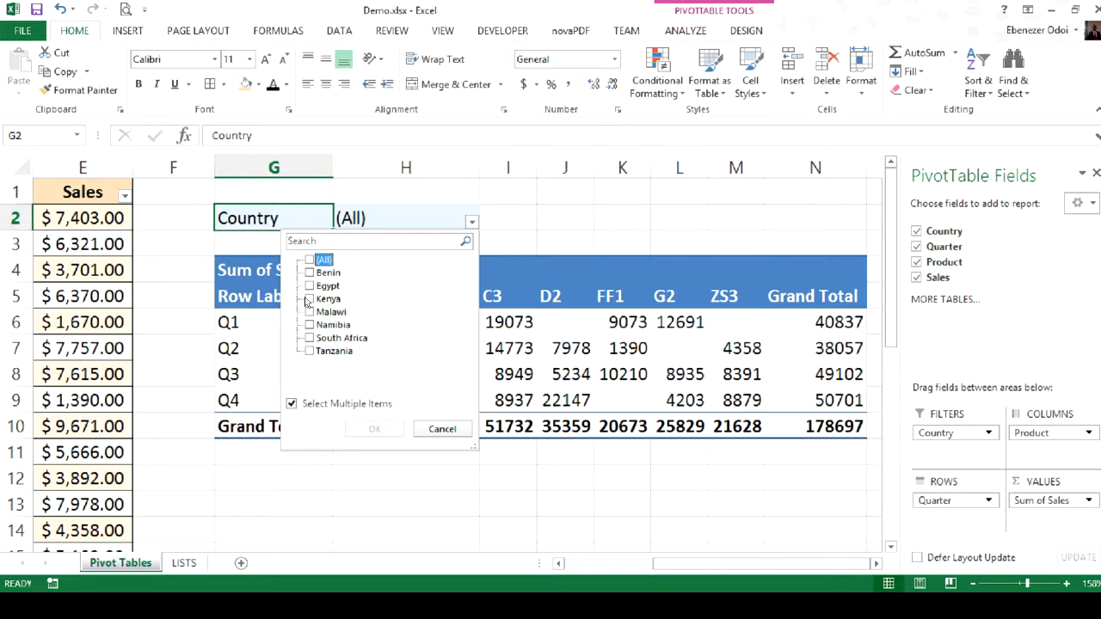
{"action": "left_click", "coordinate": [309, 298]}
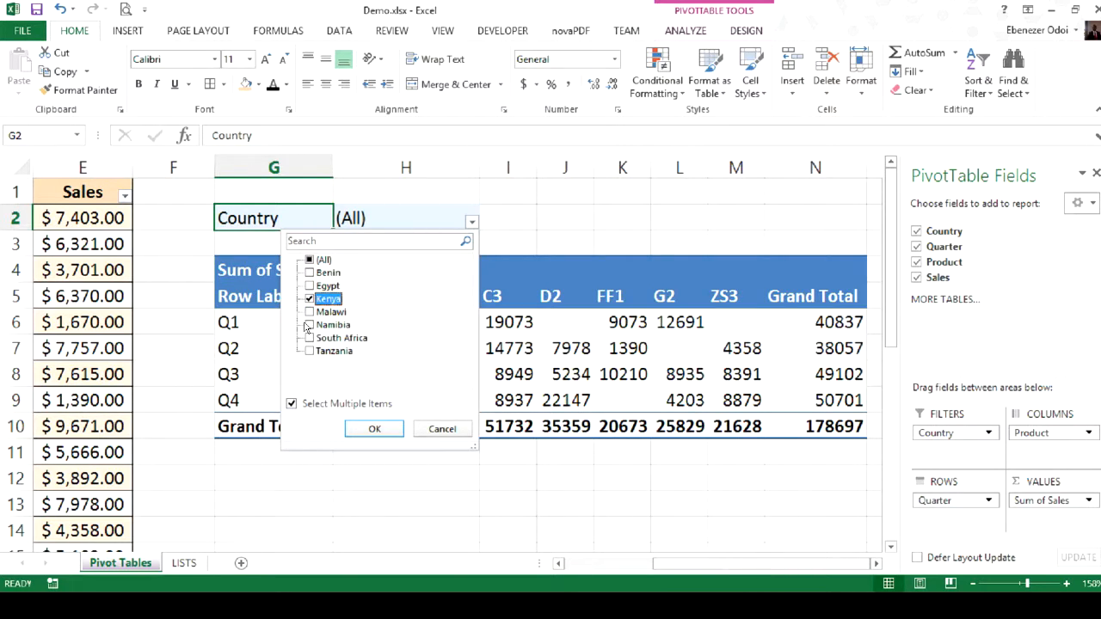
{"action": "left_click", "coordinate": [309, 326]}
{"action": "left_click", "coordinate": [375, 428]}
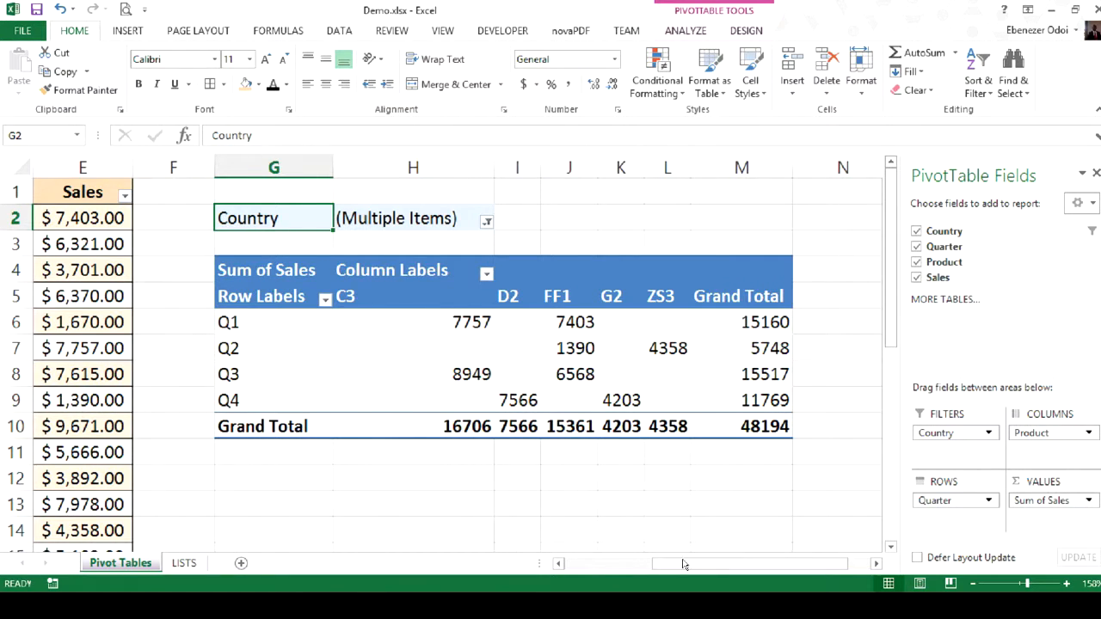
- Examine the Sales and Quarter entries in the source table alongside the filtered PivotTable and its analysis tools
{"action": "left_click_drag", "start_coordinate": [683, 564], "coordinate": [569, 564]}
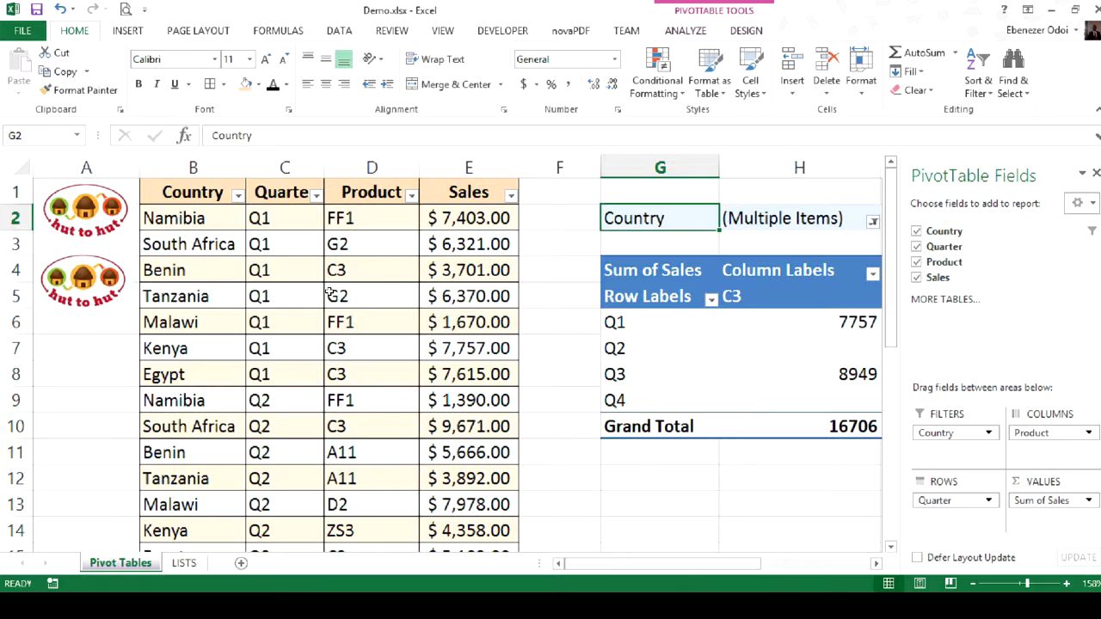
{"action": "left_click", "coordinate": [469, 215]}
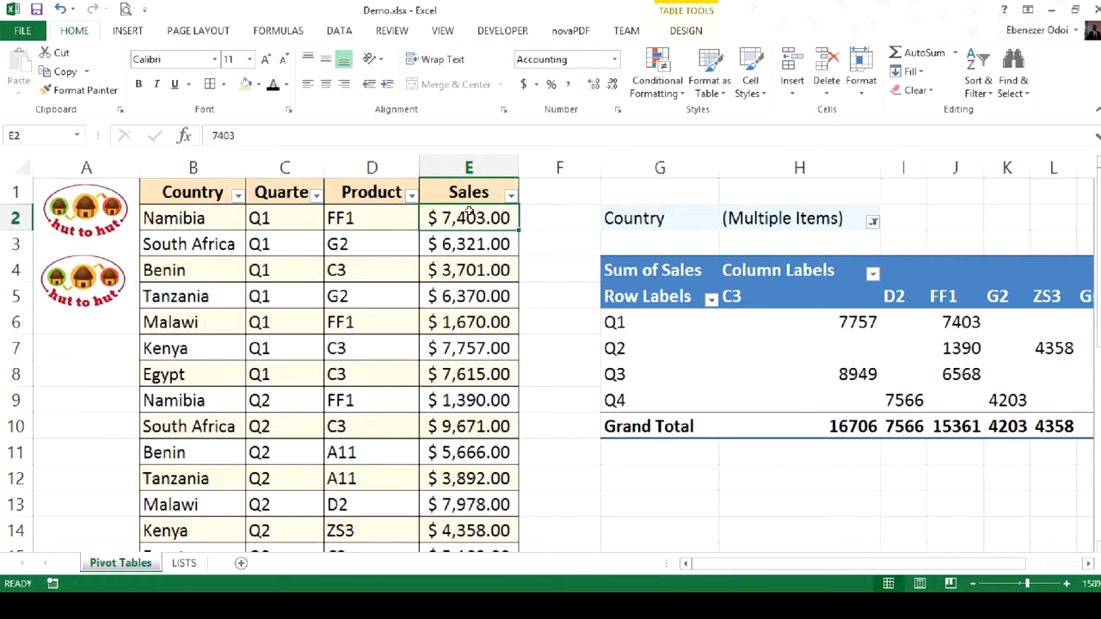
{"action": "left_click", "coordinate": [282, 212]}
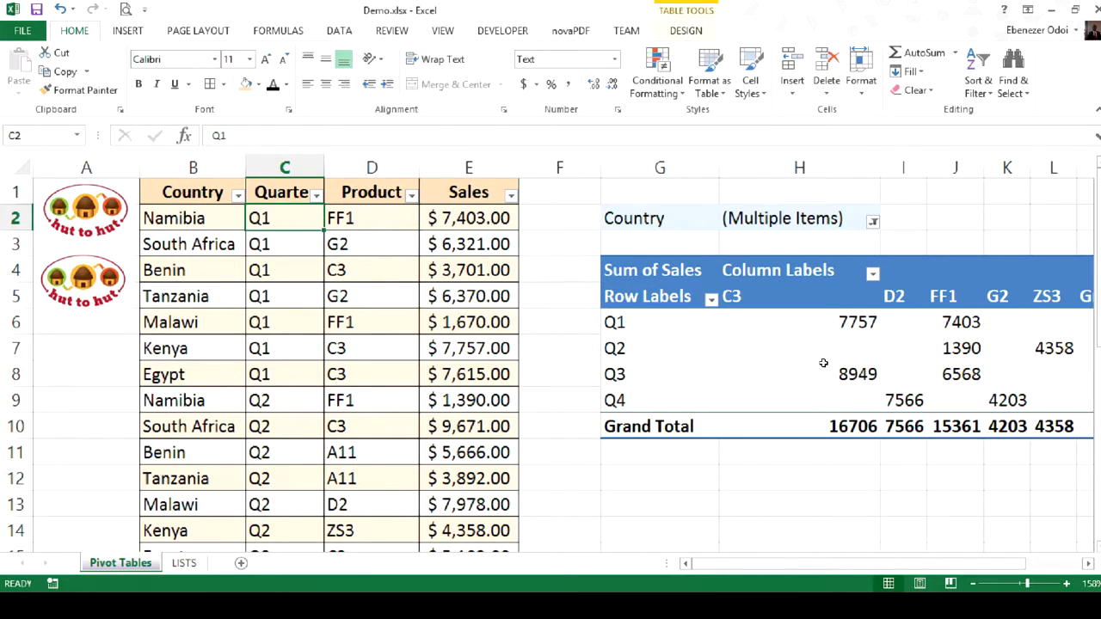
{"action": "left_click_drag", "start_coordinate": [777, 567], "coordinate": [909, 578]}
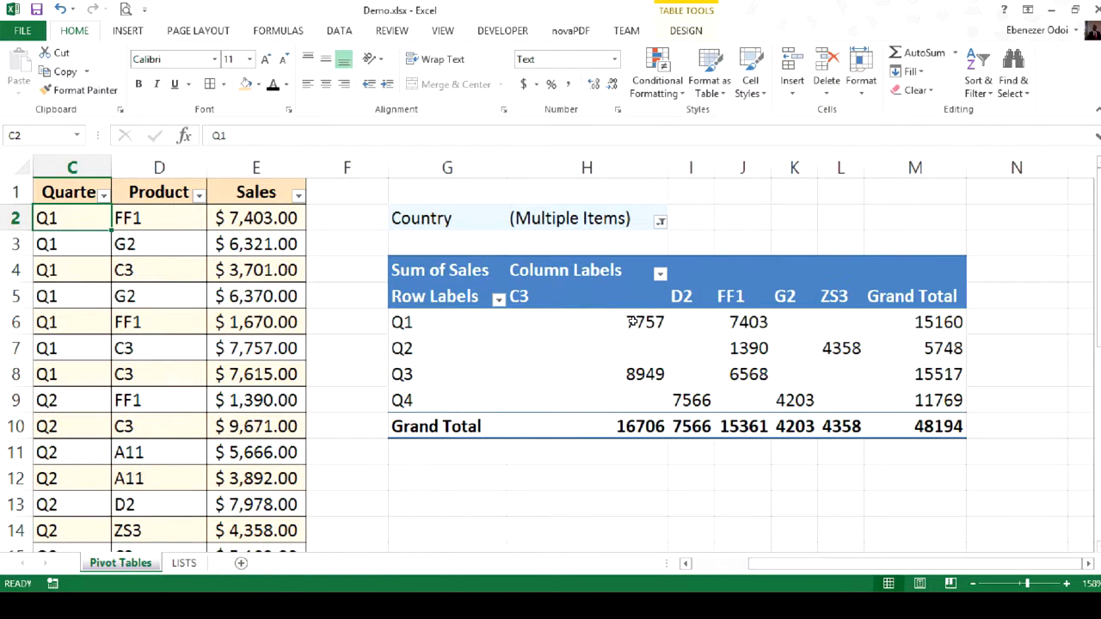
{"action": "left_click", "coordinate": [426, 297]}
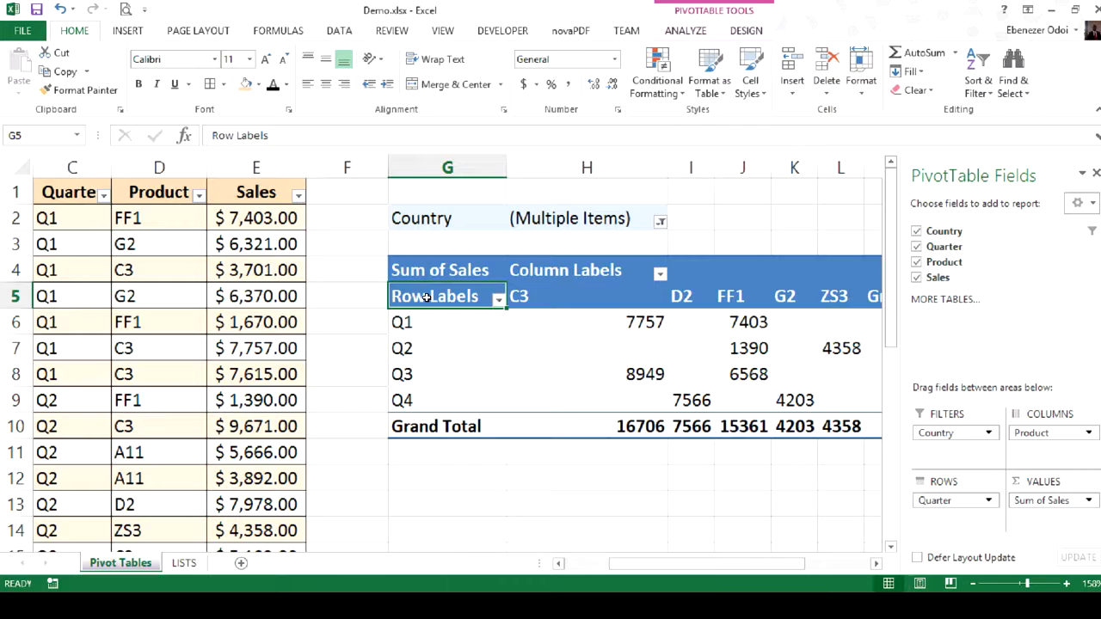
{"action": "left_click", "coordinate": [686, 31]}
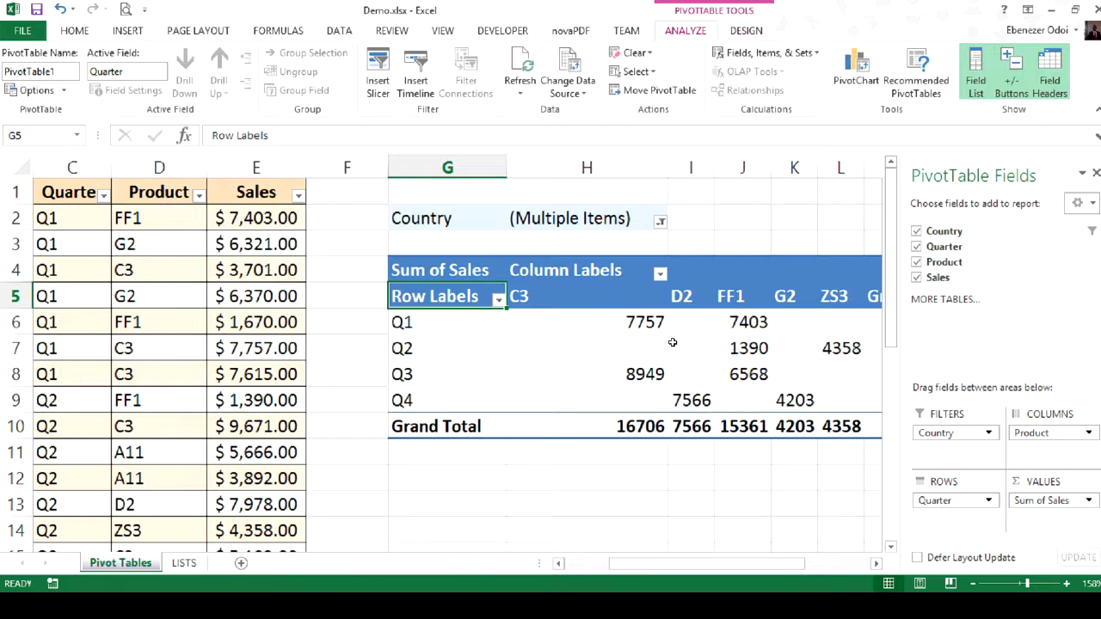
{"action": "left_click", "coordinate": [691, 479]}
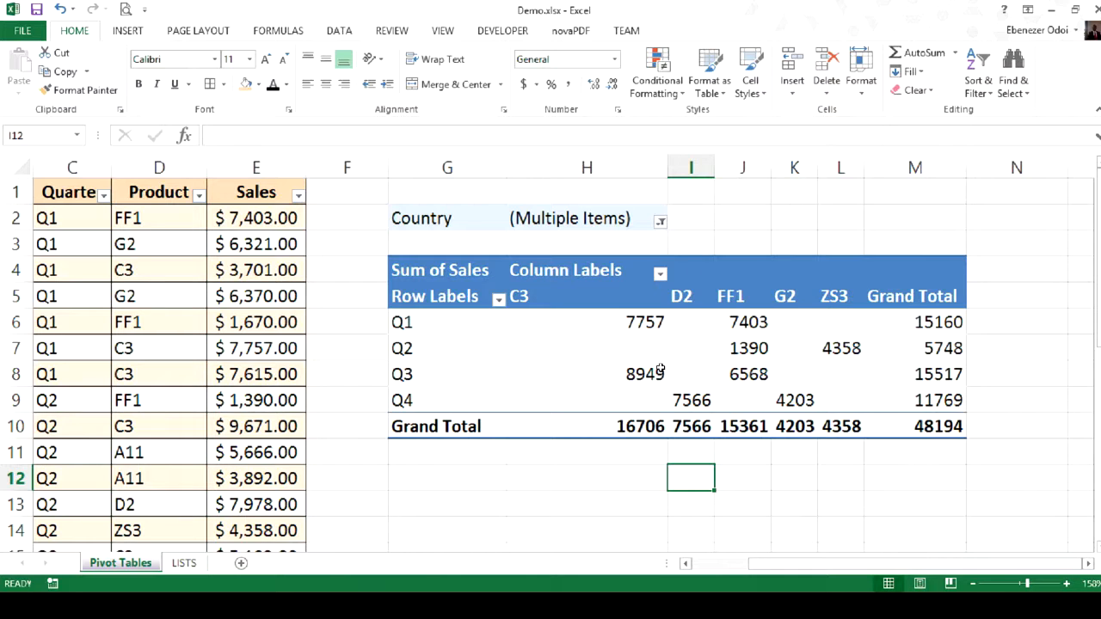
- Apply the teal style from the second row of the Medium PivotTable styles to the PivotTable
{"action": "left_click", "coordinate": [465, 266]}
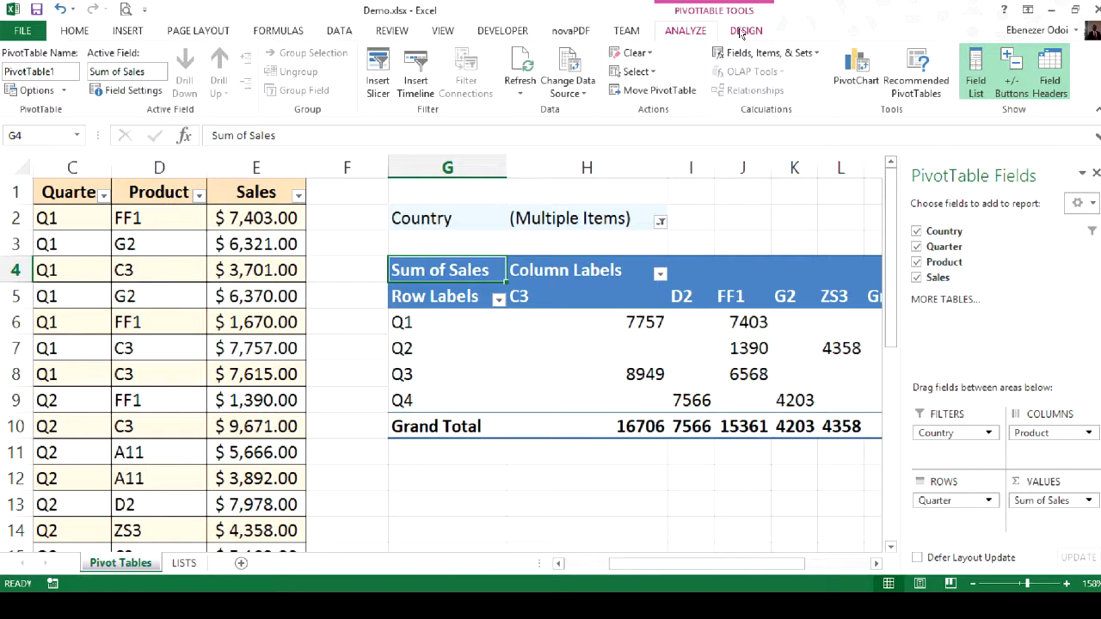
{"action": "left_click", "coordinate": [744, 31]}
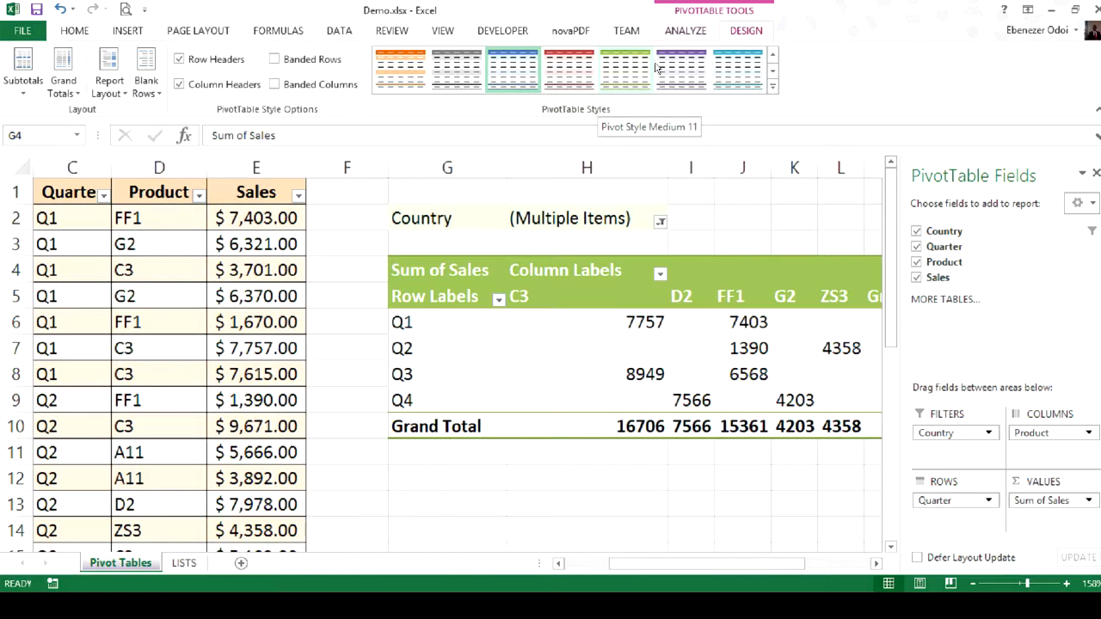
{"action": "left_click", "coordinate": [772, 86]}
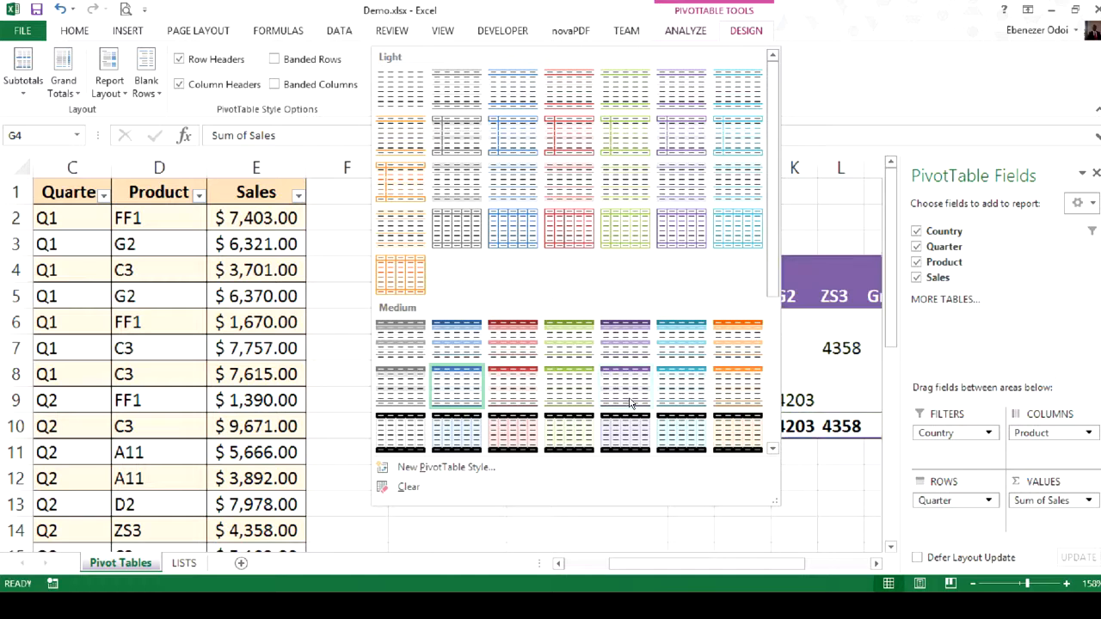
{"action": "left_click", "coordinate": [697, 400]}
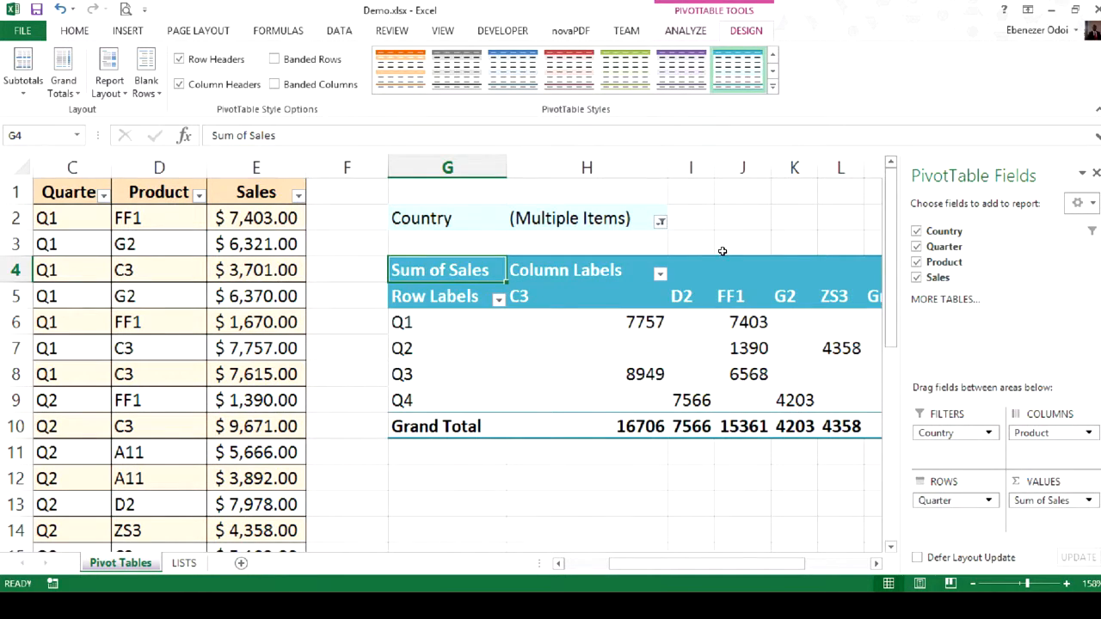
{"action": "left_click", "coordinate": [745, 501]}
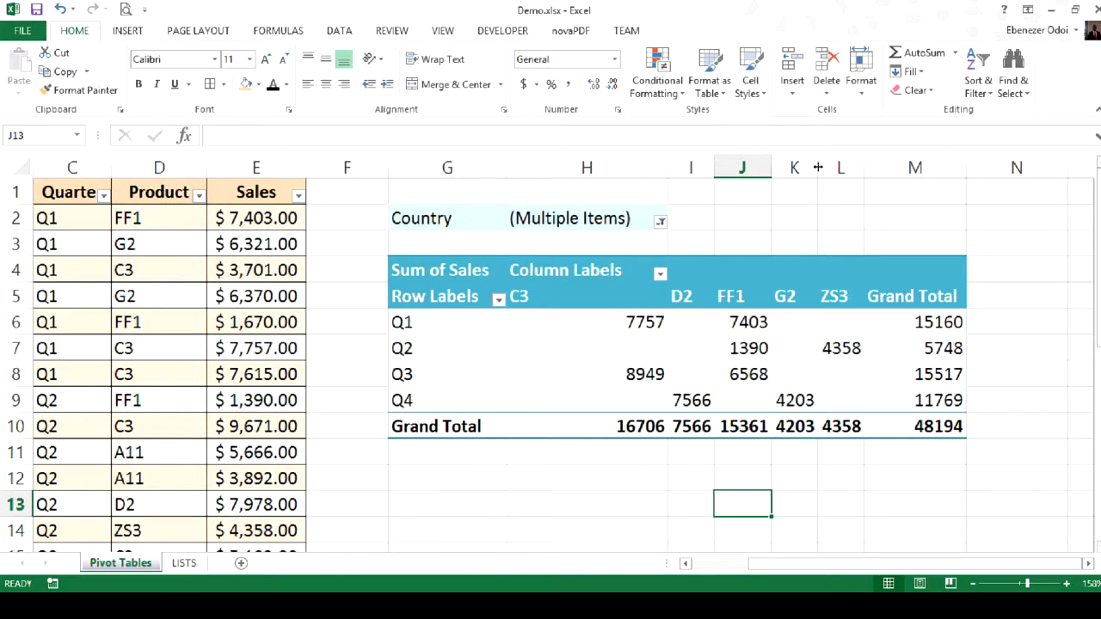
- Widen column K, which holds the PivotTable's G2 product sales, slightly
{"action": "left_click_drag", "start_coordinate": [818, 164], "coordinate": [830, 161]}
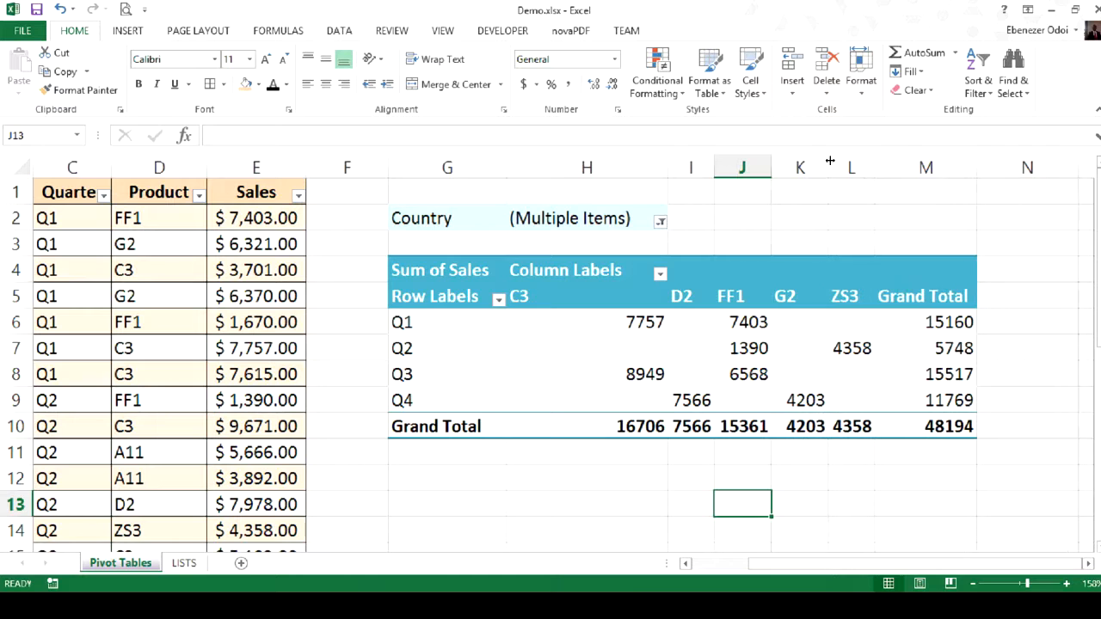